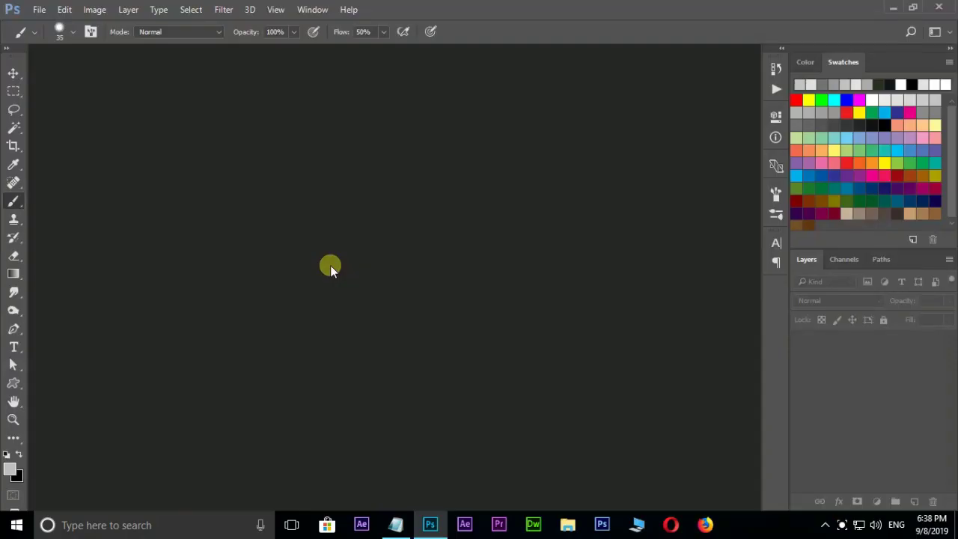
- Open source.jpg, then zoom to 200% and back to 100% to inspect the painting
key("ctrl+o")
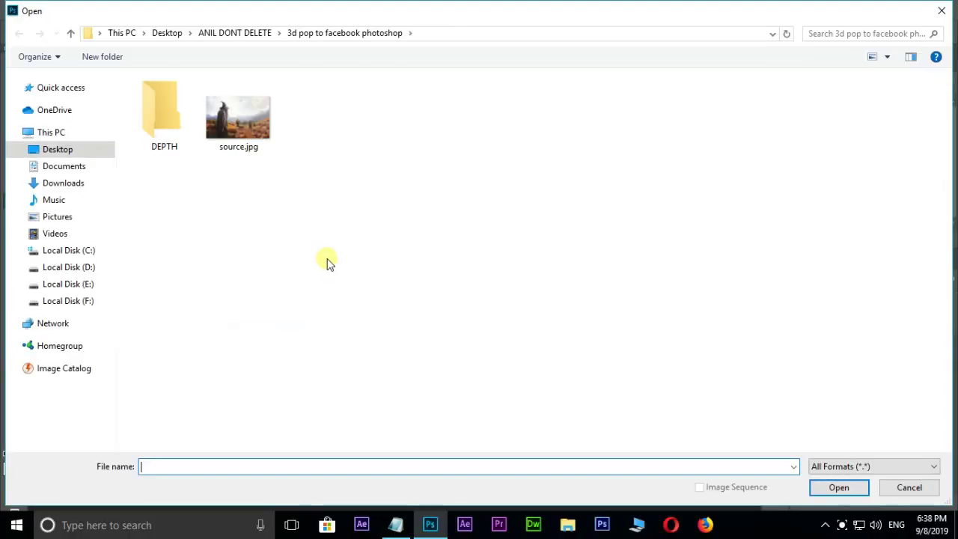
left_click(246, 135)
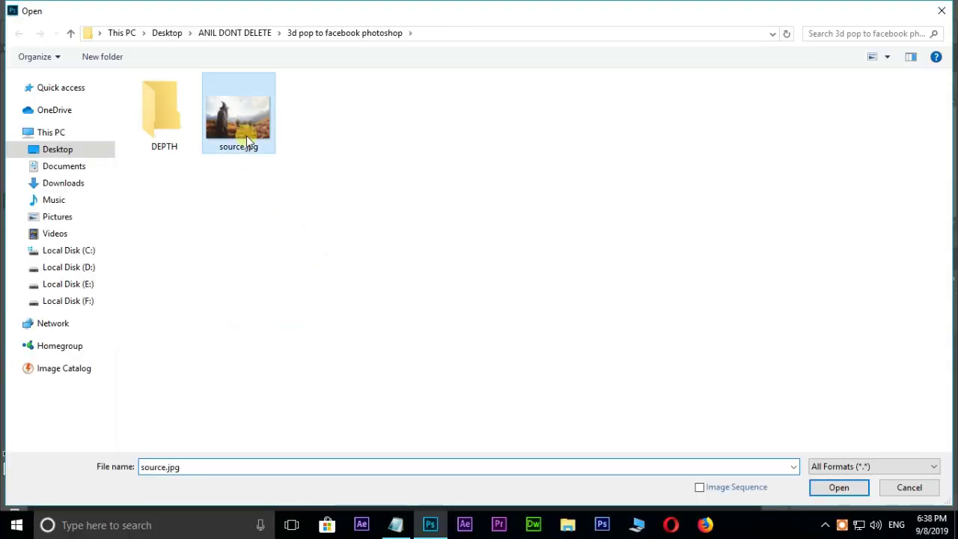
left_click(823, 485)
key("v")
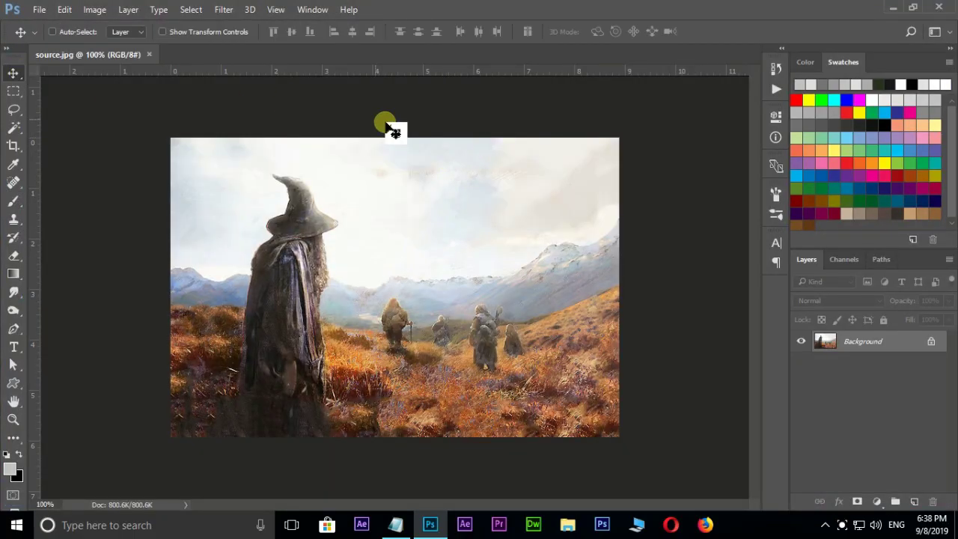
key("ctrl+plus")
scroll(420, 247, "down", 3)
scroll(421, 247, "up", 3)
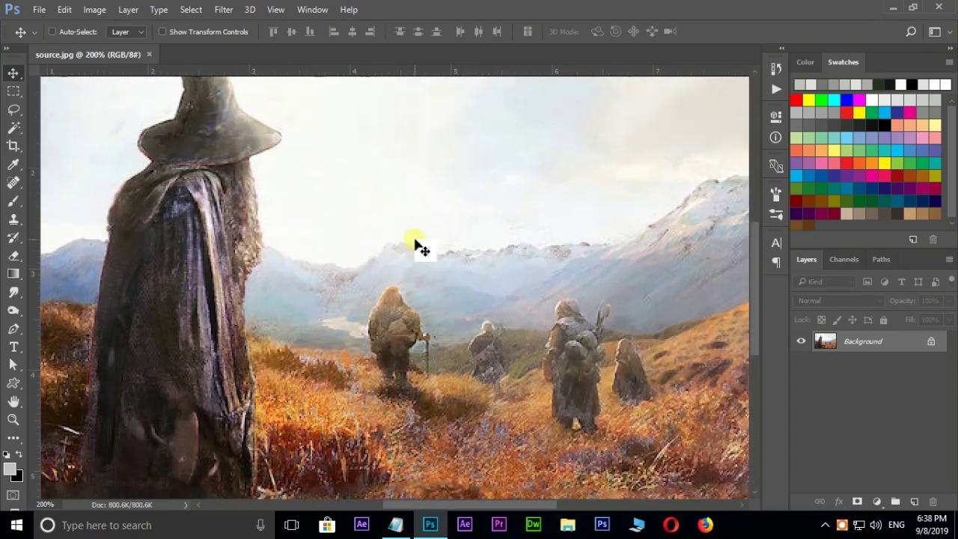
key("ctrl+minus")
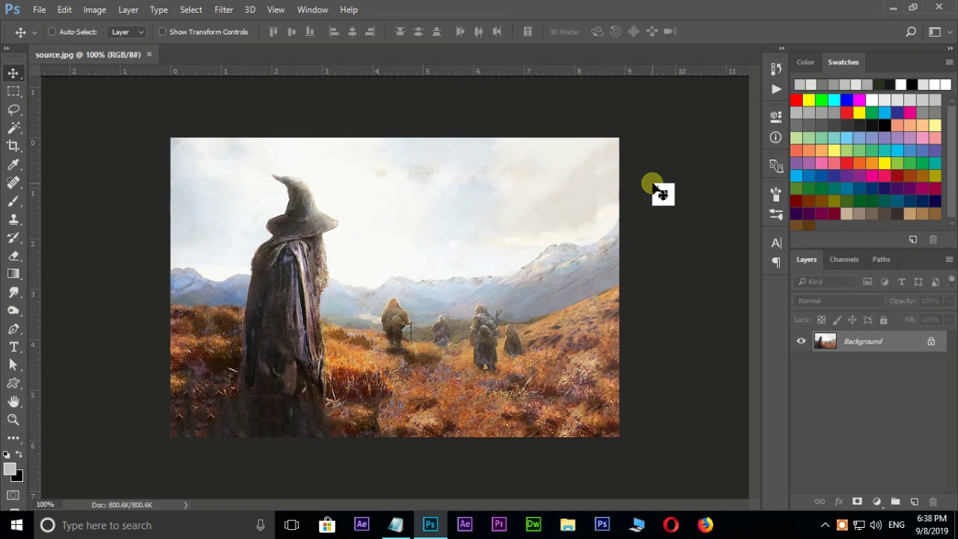
- Add three more empty layers above the Background in the Layers panel
left_click(914, 501)
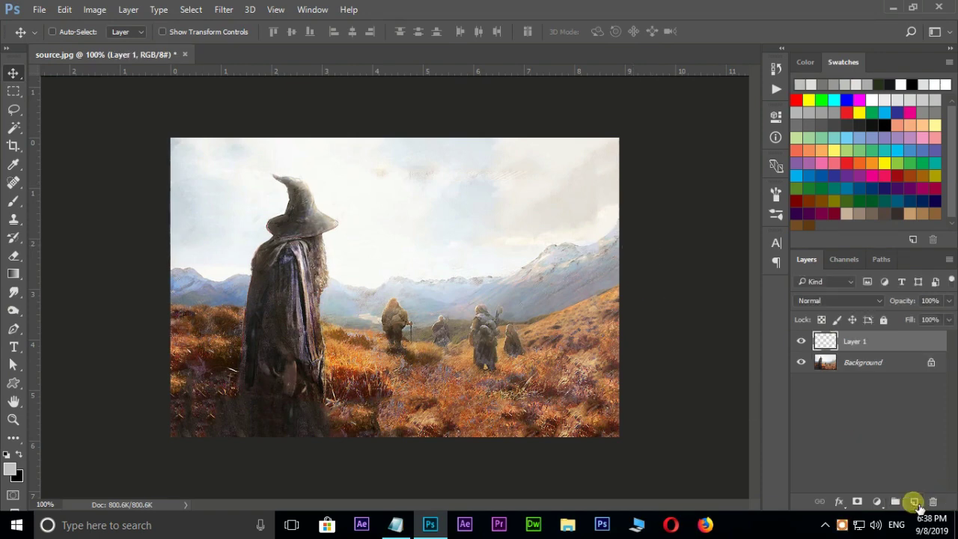
left_click(913, 502)
left_click(914, 501)
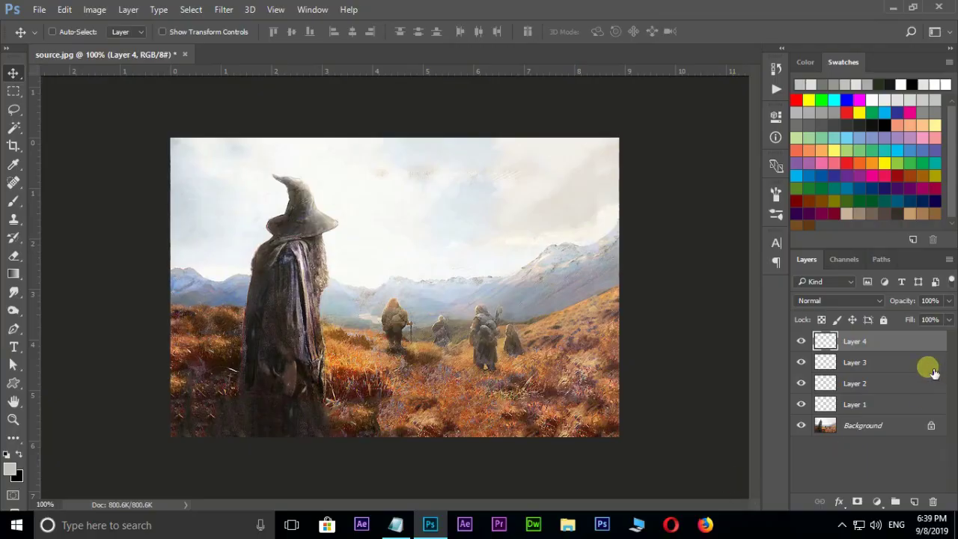
- Set the foreground colour to white ffffff and pick a 10 px brush
left_click(9, 468)
left_click_drag(591, 243, 553, 186)
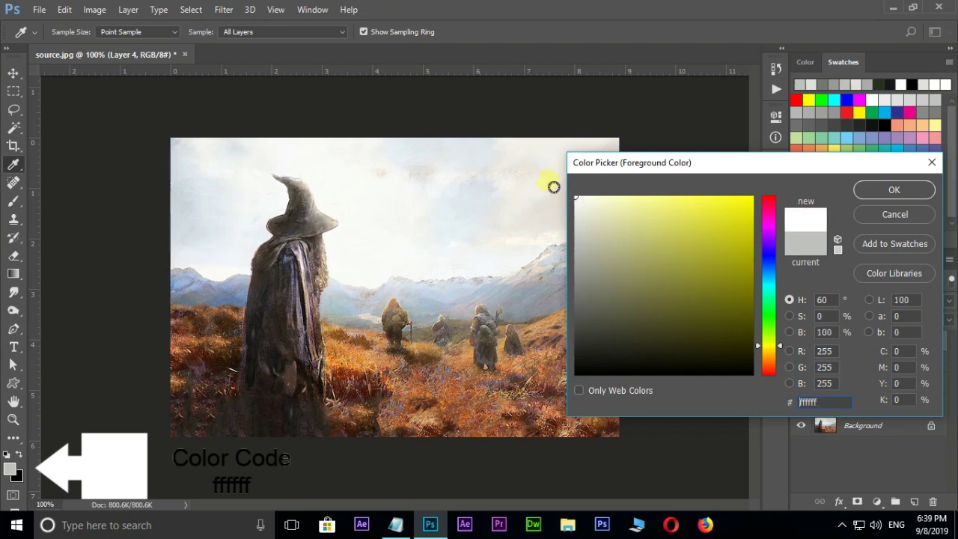
left_click(889, 190)
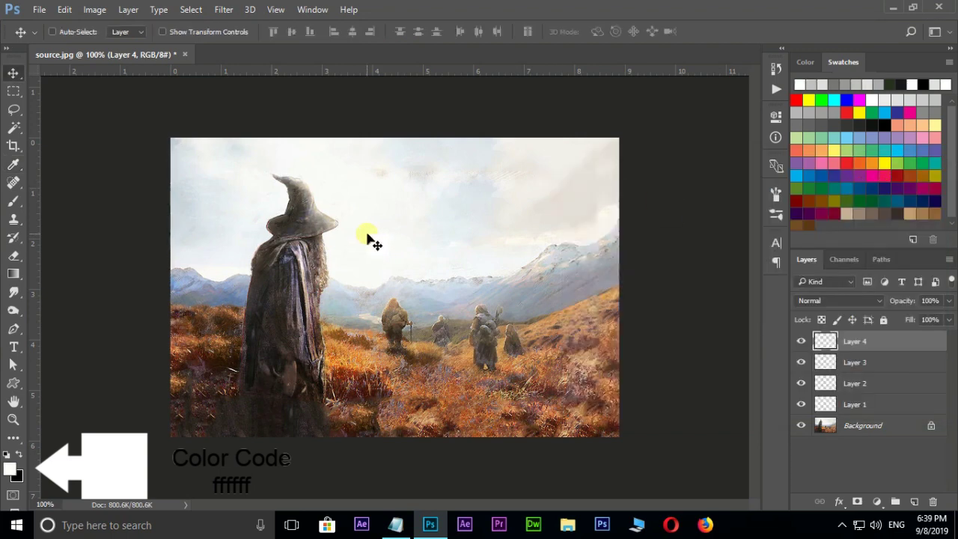
key("b")
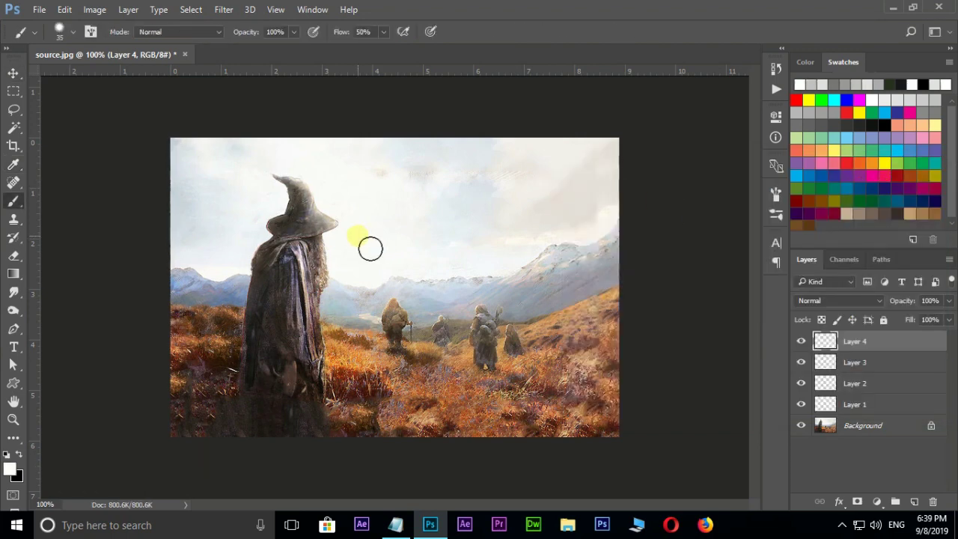
scroll(316, 213, "up", 2)
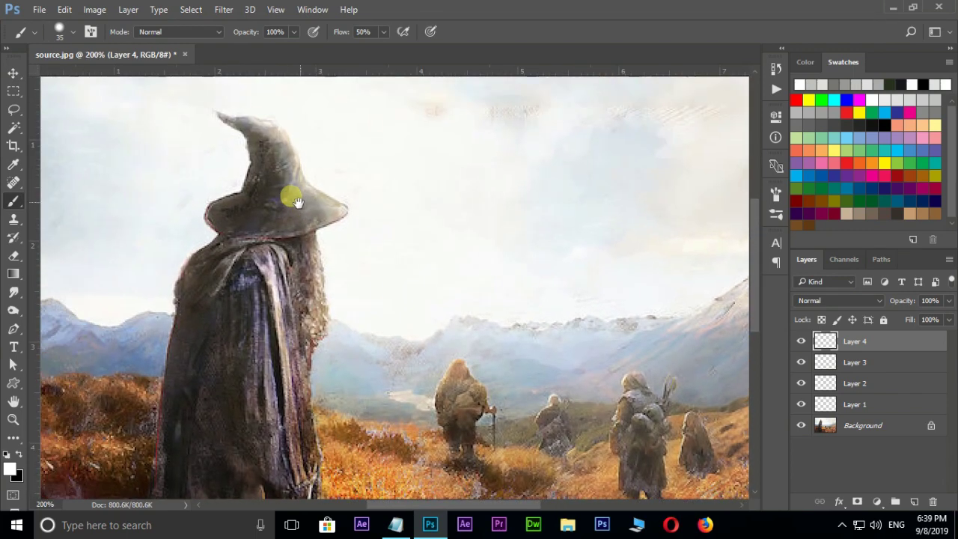
key("bracketleft")
key("bracketleft")
key("bracketleft")
key("bracketleft")
key("bracketleft")
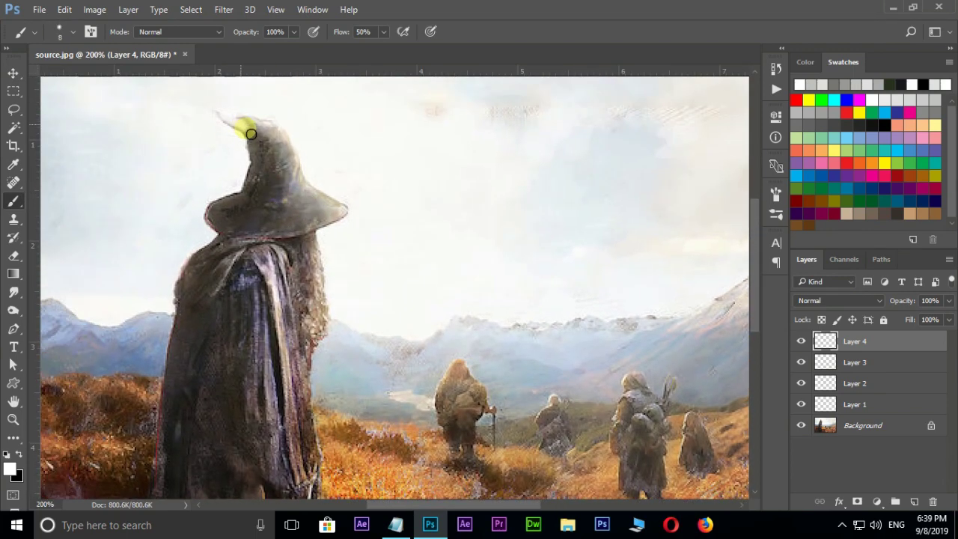
- Paint the wizard white from hat tip down the cloak, raising brush flow to 100%
mouse_move(251, 133)
left_mouse_down()
mouse_move(286, 137)
mouse_move(279, 137)
mouse_move(295, 152)
mouse_move(259, 136)
mouse_move(260, 199)
mouse_move(284, 182)
mouse_move(284, 209)
mouse_move(287, 160)
mouse_move(313, 202)
mouse_move(346, 224)
mouse_move(267, 183)
mouse_move(249, 218)
mouse_move(218, 233)
mouse_move(267, 183)
mouse_move(265, 204)
mouse_move(268, 179)
left_mouse_up()
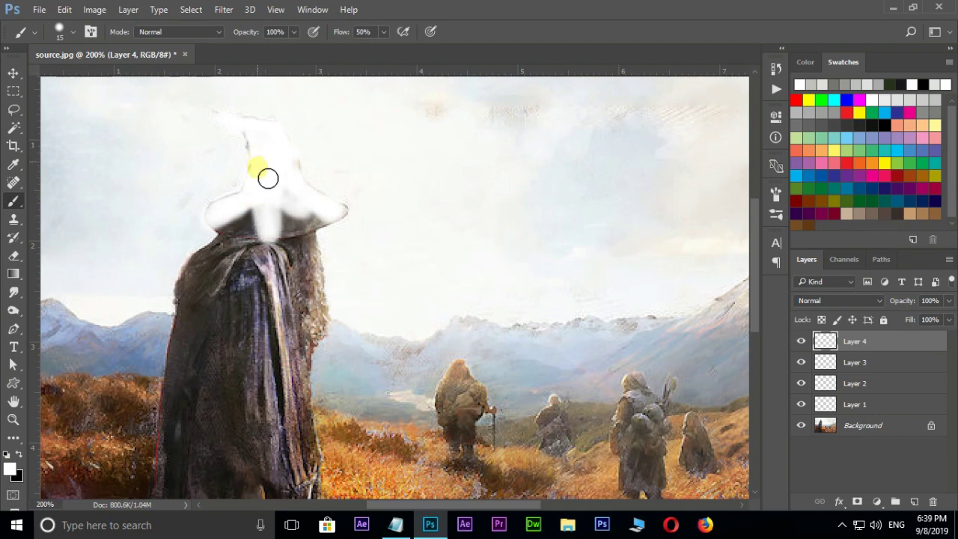
mouse_move(231, 219)
left_mouse_down()
mouse_move(246, 316)
mouse_move(225, 331)
mouse_move(217, 404)
left_mouse_up()
left_click(382, 34)
left_click_drag(381, 33, 422, 46)
mouse_move(214, 306)
left_mouse_down()
mouse_move(221, 344)
mouse_move(205, 359)
mouse_move(228, 401)
mouse_move(233, 452)
mouse_move(217, 308)
mouse_move(309, 223)
mouse_move(247, 239)
mouse_move(336, 236)
mouse_move(318, 271)
mouse_move(275, 267)
mouse_move(312, 259)
mouse_move(327, 342)
mouse_move(308, 394)
mouse_move(271, 407)
mouse_move(278, 207)
mouse_move(260, 266)
mouse_move(217, 271)
mouse_move(204, 312)
mouse_move(215, 338)
mouse_move(280, 397)
mouse_move(315, 310)
mouse_move(284, 409)
mouse_move(306, 250)
mouse_move(325, 282)
mouse_move(229, 402)
mouse_move(199, 407)
mouse_move(247, 514)
mouse_move(315, 448)
mouse_move(331, 385)
mouse_move(327, 470)
mouse_move(251, 427)
mouse_move(309, 233)
mouse_move(292, 364)
mouse_move(293, 336)
left_mouse_up()
scroll(250, 250, "up", 3)
key("ctrl+minus")
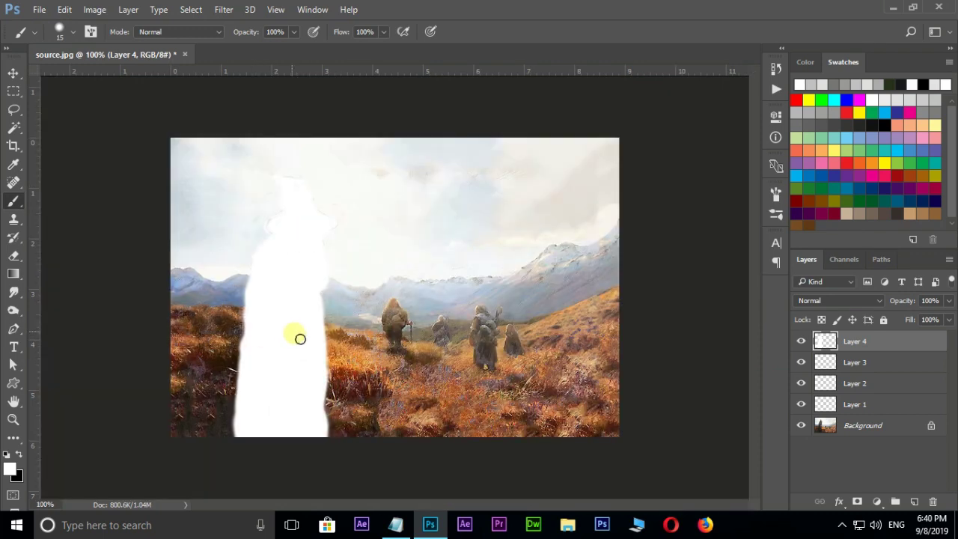
- On Layer 3, paint the bottom of the image light grey e0e0dd with a 100 px brush
left_click(855, 363)
left_click(10, 469)
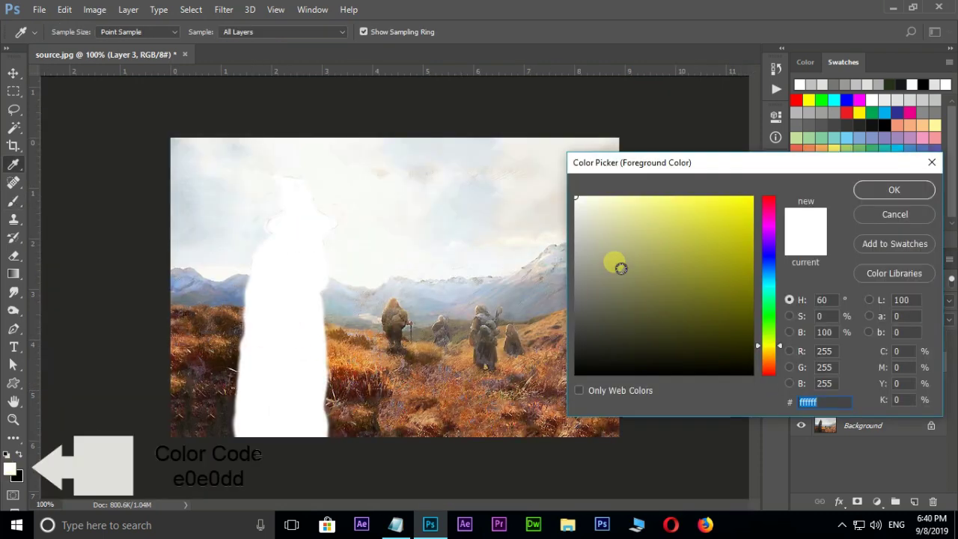
type("e0e0dd")
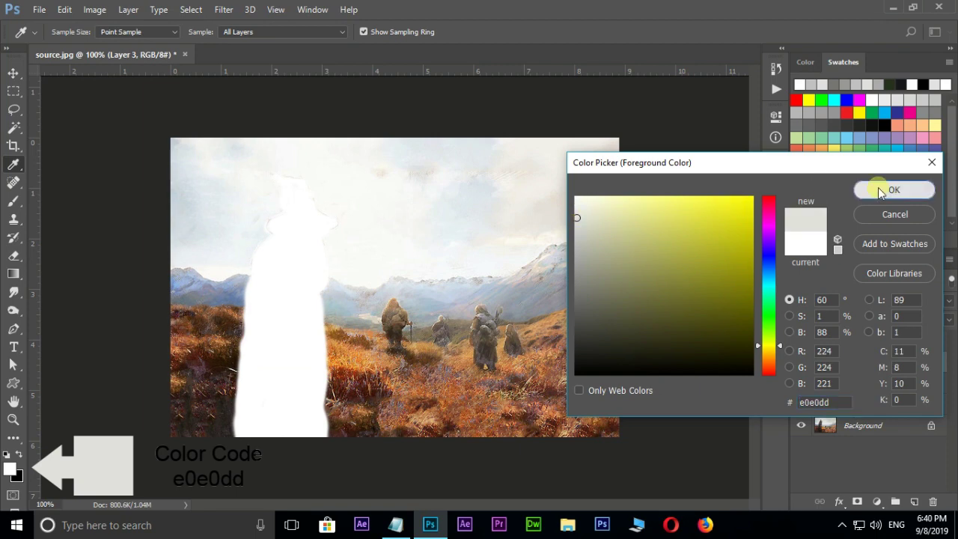
left_click(879, 189)
key("]")
key("]")
key("]")
key("]")
key("]")
key("]")
key("]")
key("]")
key("]")
mouse_move(412, 422)
left_mouse_down()
mouse_move(573, 417)
mouse_move(487, 434)
mouse_move(204, 369)
mouse_move(455, 398)
mouse_move(357, 412)
mouse_move(183, 343)
mouse_move(229, 360)
left_mouse_up()
- Paint grey over the hikers, walking stick and orange right hillside using 15, 30 and 9 px brushes
scroll(389, 322, "up", 2)
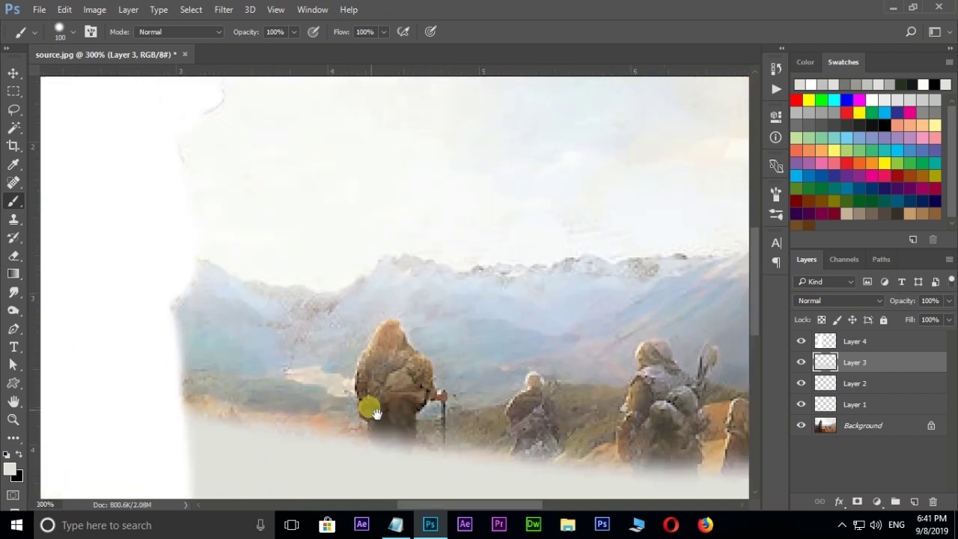
key("bracketleft")
key("bracketleft")
key("bracketleft")
key("bracketleft")
mouse_move(380, 291)
left_mouse_down()
mouse_move(380, 406)
mouse_move(362, 353)
mouse_move(368, 321)
mouse_move(358, 404)
mouse_move(243, 392)
mouse_move(180, 372)
mouse_move(387, 399)
mouse_move(399, 358)
left_mouse_up()
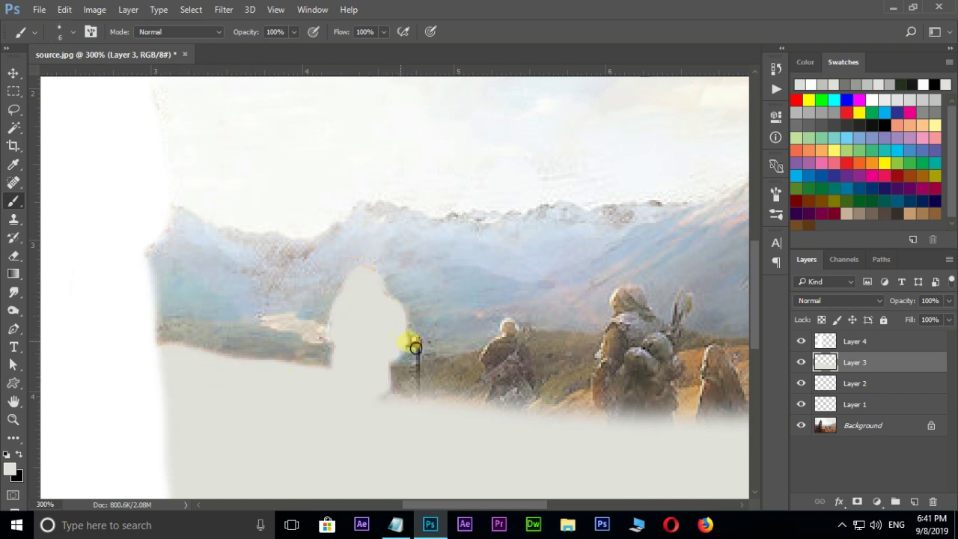
mouse_move(424, 352)
left_mouse_down()
mouse_move(427, 396)
mouse_move(391, 380)
mouse_move(412, 403)
mouse_move(585, 388)
mouse_move(605, 411)
mouse_move(649, 414)
mouse_move(380, 404)
mouse_move(330, 404)
left_mouse_up()
key("bracketright")
key("bracketright")
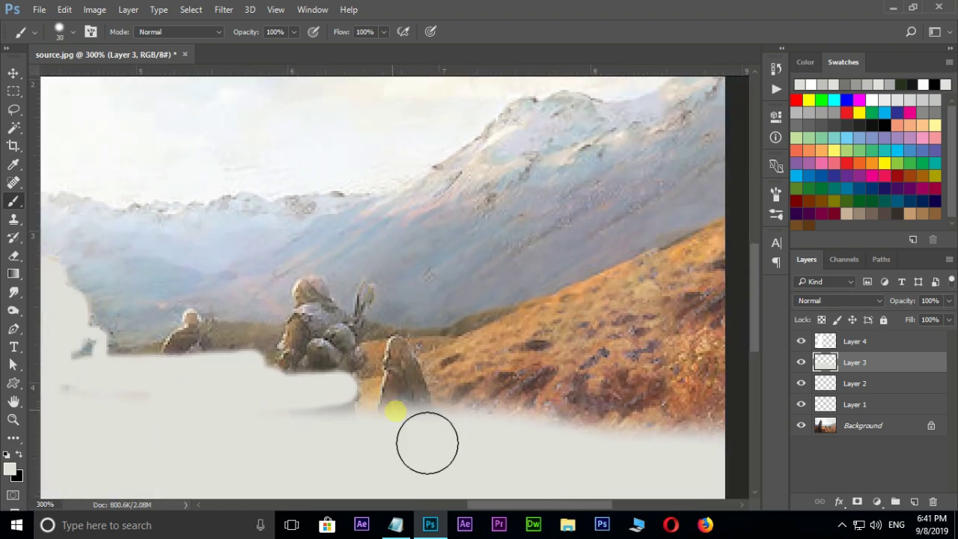
mouse_move(427, 443)
left_mouse_down()
mouse_move(793, 313)
mouse_move(769, 279)
mouse_move(505, 397)
mouse_move(739, 352)
mouse_move(658, 325)
mouse_move(745, 300)
mouse_move(570, 355)
mouse_move(402, 424)
mouse_move(541, 429)
mouse_move(439, 396)
mouse_move(189, 405)
mouse_move(221, 397)
mouse_move(194, 397)
left_mouse_up()
key("bracketleft")
key("bracketleft")
key("bracketleft")
mouse_move(193, 338)
left_mouse_down()
mouse_move(222, 340)
mouse_move(204, 349)
mouse_move(439, 350)
mouse_move(310, 314)
mouse_move(332, 315)
mouse_move(329, 306)
mouse_move(317, 334)
left_mouse_up()
key("bracketright")
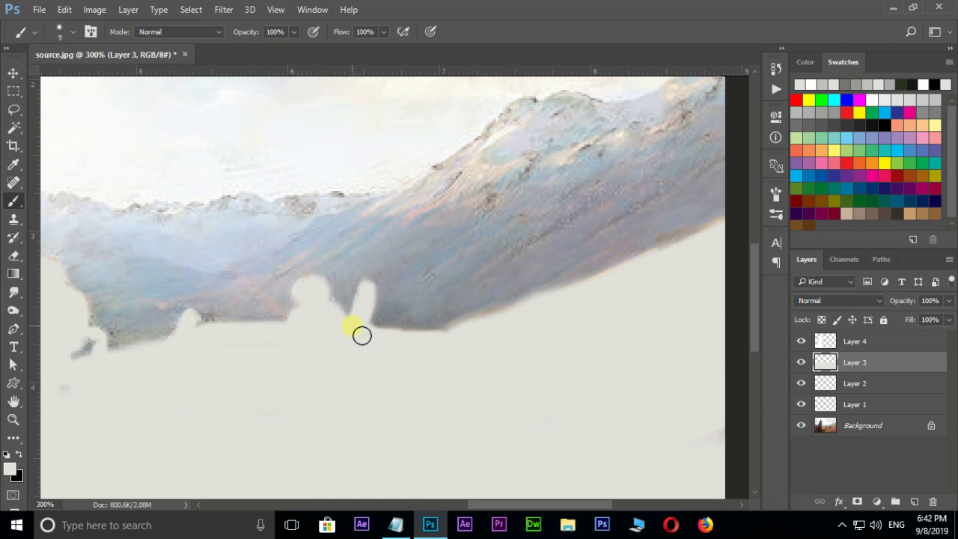
key("ctrl+minus")
key("ctrl+minus")
- Select Layer 2 and set the foreground colour to grey c0c0c0
left_click(855, 381)
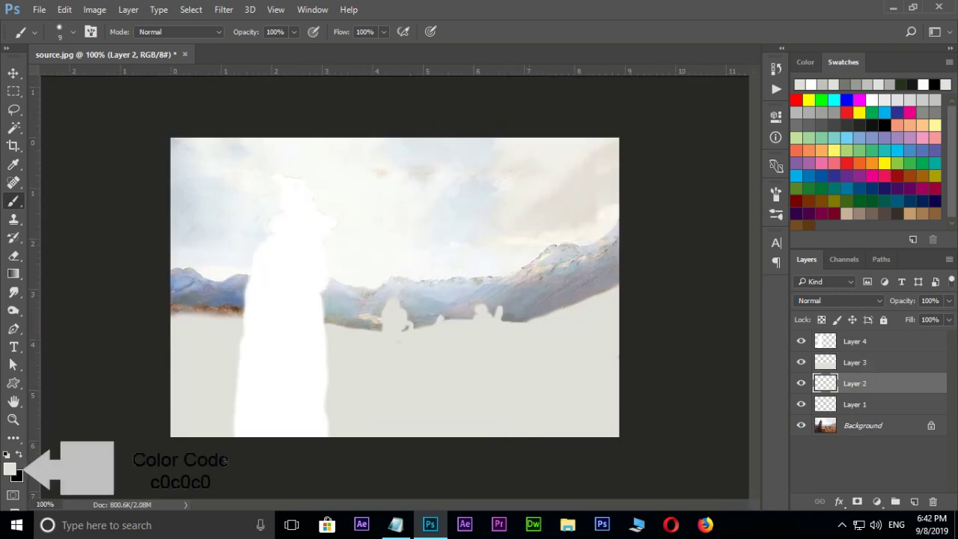
left_click(9, 470)
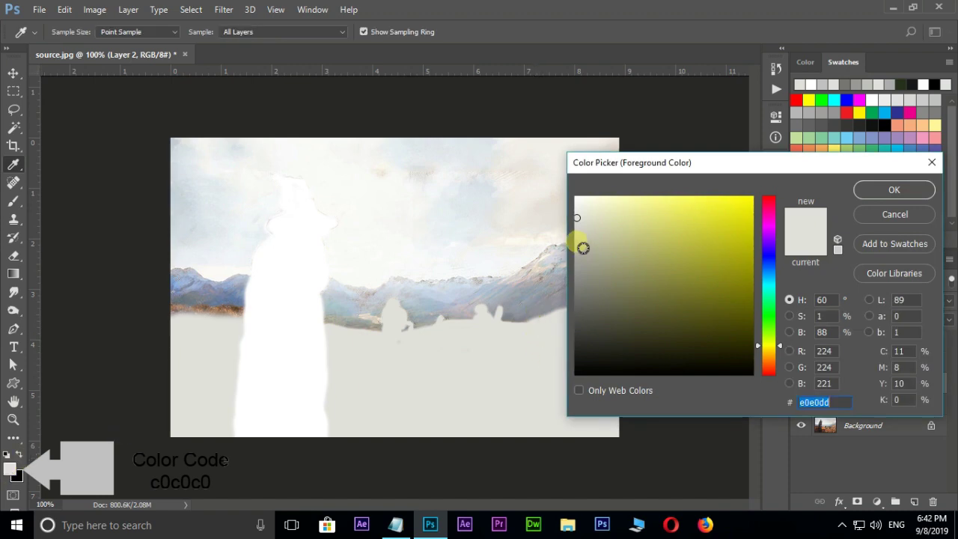
type("c0c0c0")
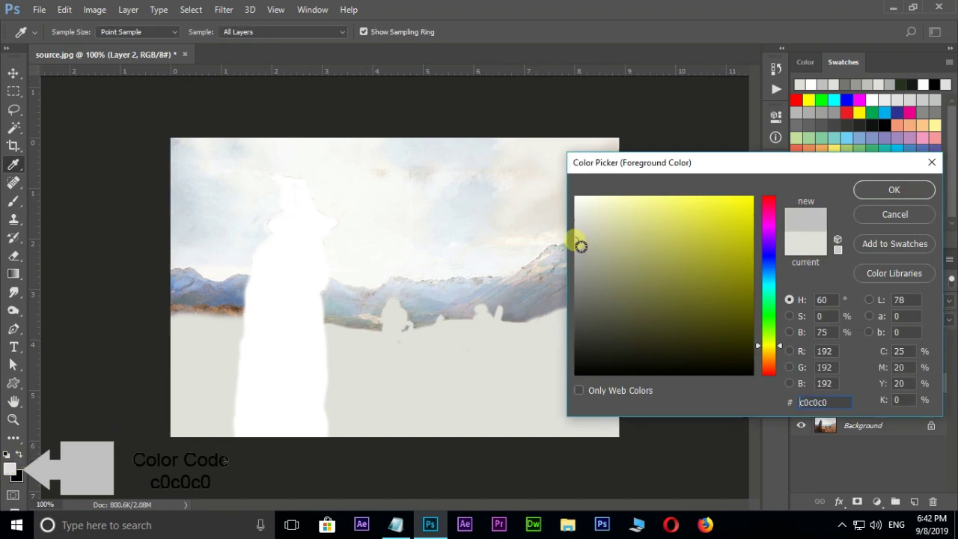
left_click(880, 191)
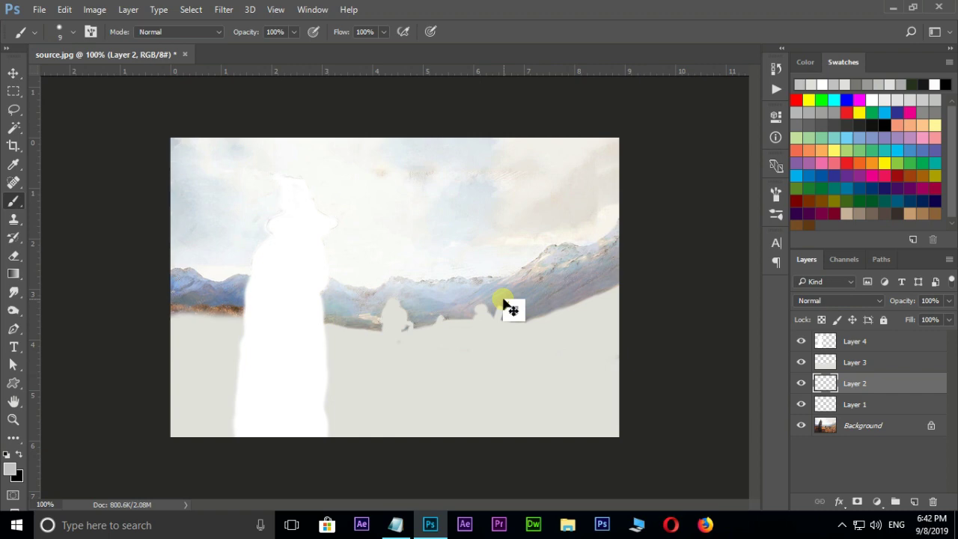
- At 200% zoom, paint the distant mountains grey on both sides with a 60 px brush
key("ctrl+plus")
key("bracketright")
key("bracketright")
key("bracketright")
key("bracketright")
key("bracketright")
mouse_move(430, 326)
left_mouse_down()
mouse_move(454, 371)
mouse_move(399, 380)
mouse_move(757, 331)
mouse_move(463, 352)
mouse_move(516, 358)
left_mouse_up()
scroll(400, 377, "right", 3)
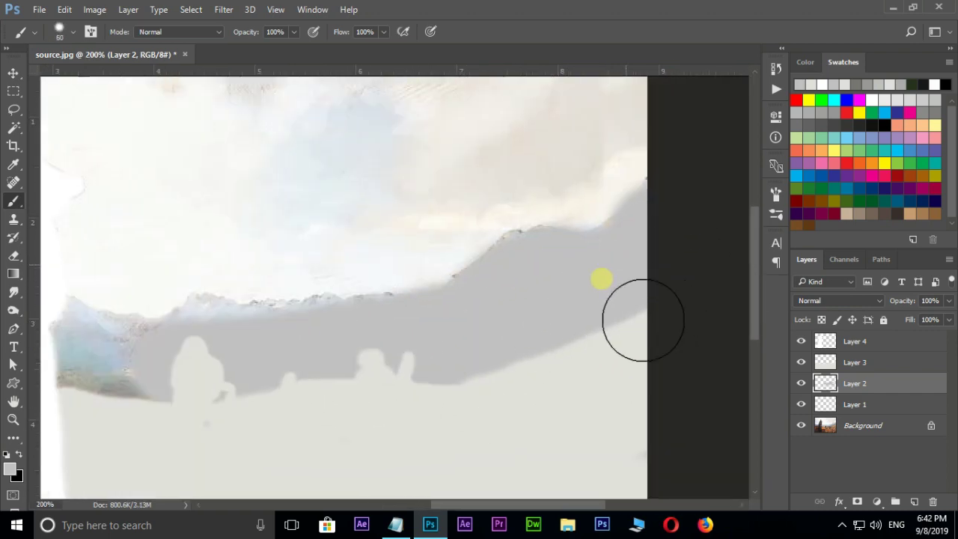
scroll(348, 387, "left", 3)
scroll(349, 387, "down", 1)
mouse_move(349, 387)
left_mouse_down()
mouse_move(430, 336)
mouse_move(590, 338)
left_mouse_up()
scroll(402, 321, "left", 3)
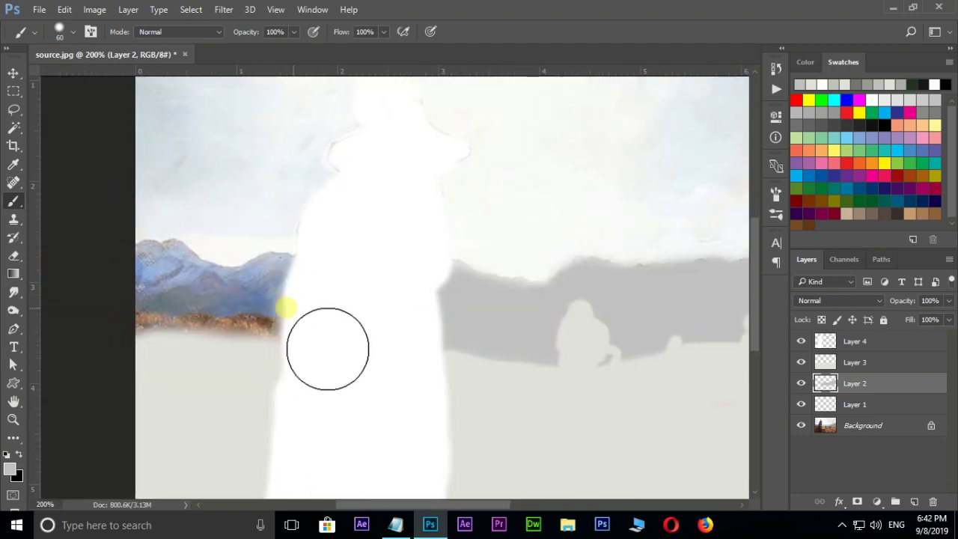
mouse_move(327, 346)
left_mouse_down()
mouse_move(202, 320)
mouse_move(238, 334)
mouse_move(327, 338)
left_mouse_up()
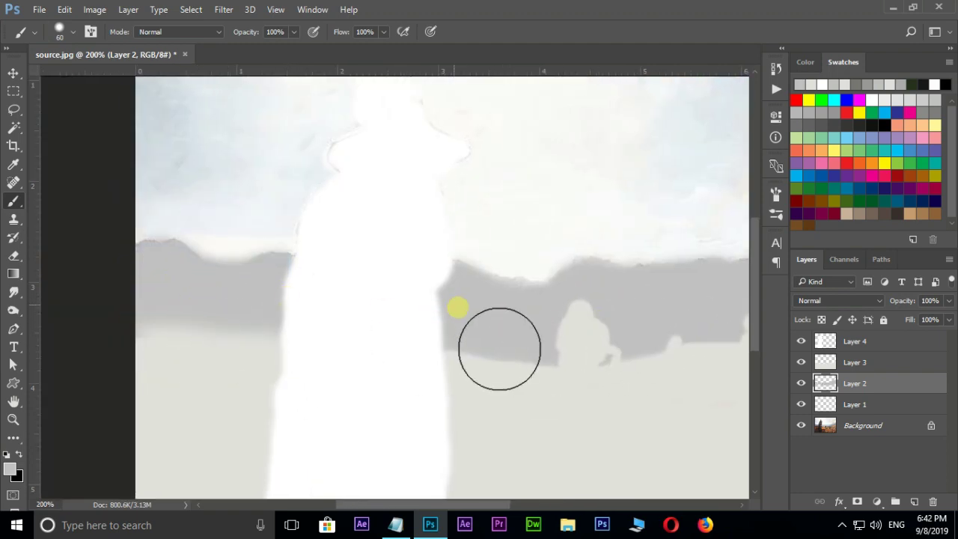
scroll(498, 347, "right", 5)
scroll(513, 337, "left", 5)
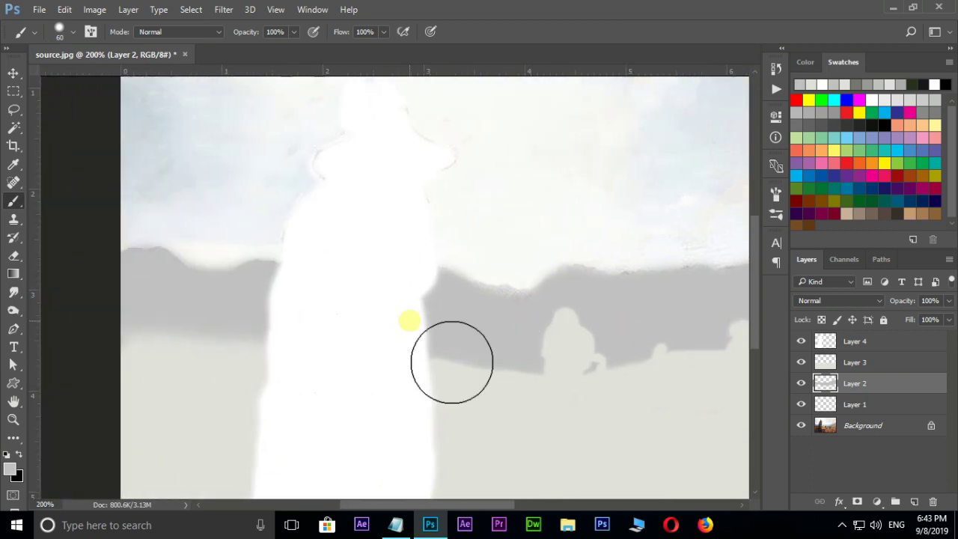
- Select Layer 1 and set the foreground colour to darker grey 9f9f9f
left_click(857, 408)
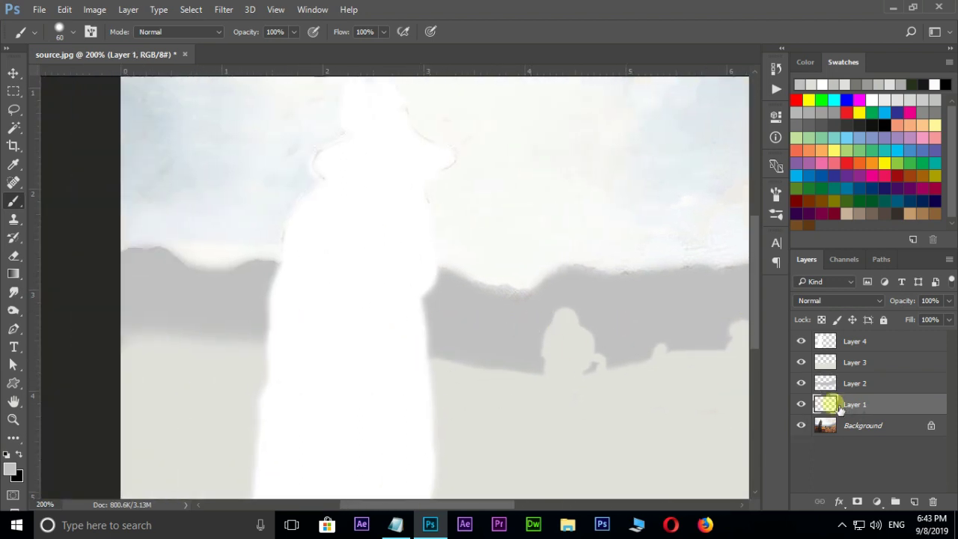
left_click(11, 469)
left_click(546, 340)
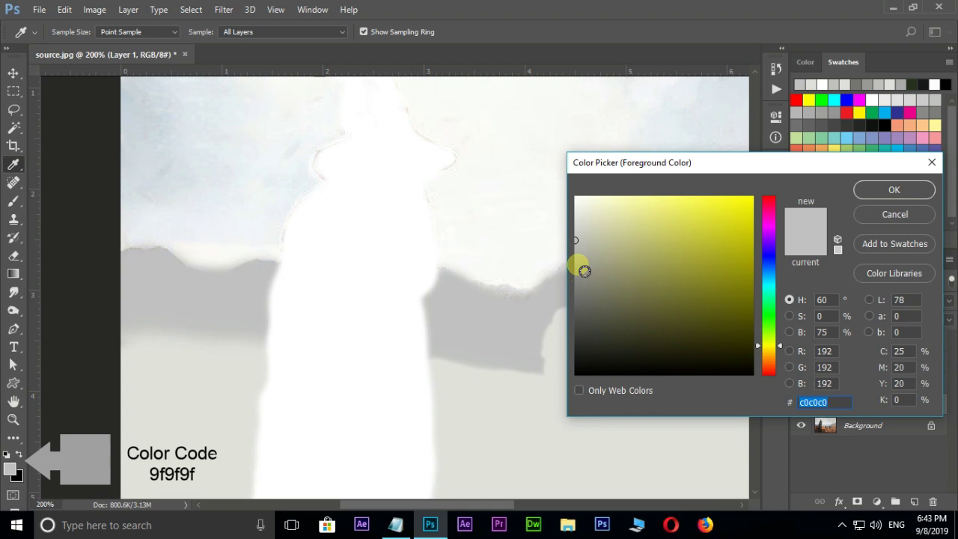
type("9f9f9f")
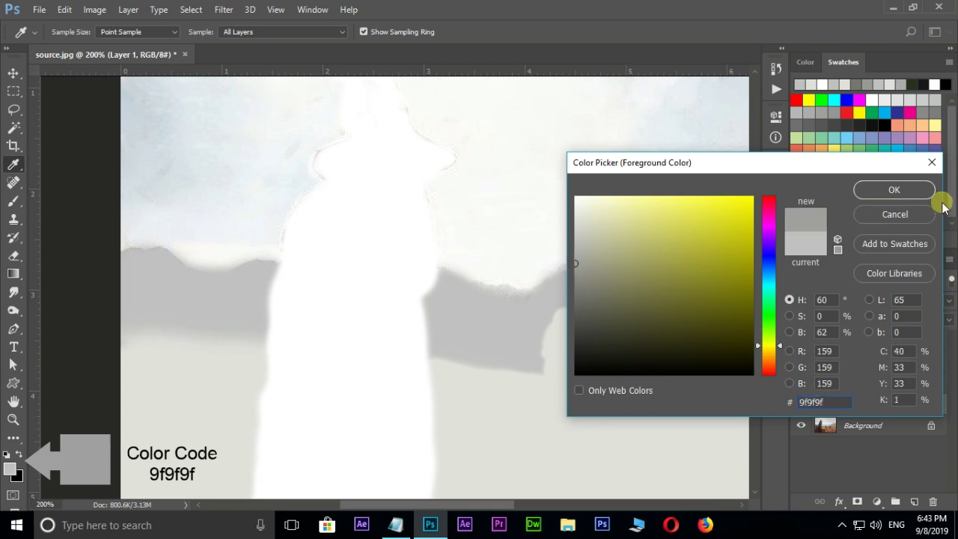
left_click(894, 189)
- Paint the whole sky grey with a 175 px brush
key("b")
mouse_move(494, 262)
left_mouse_down()
mouse_move(348, 321)
mouse_move(323, 321)
left_mouse_up()
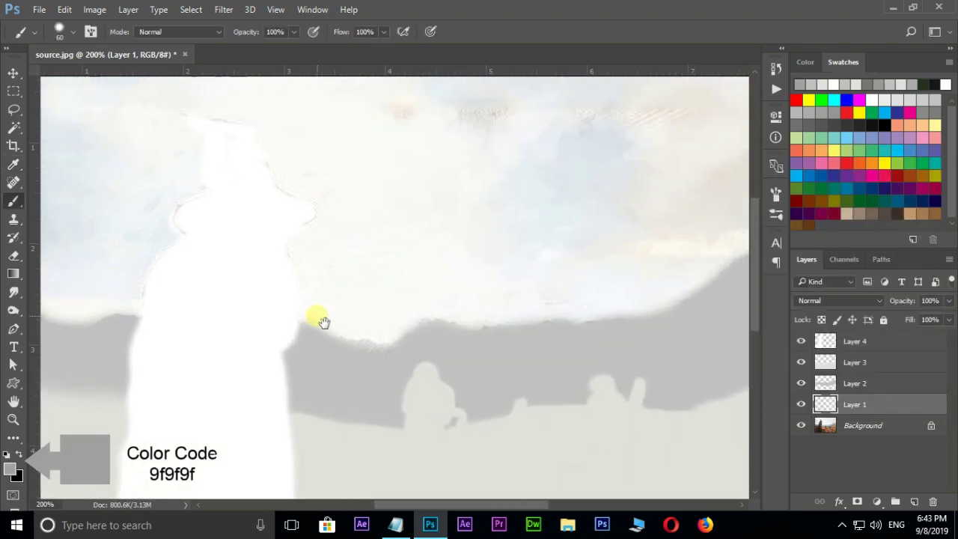
key("ctrl+minus")
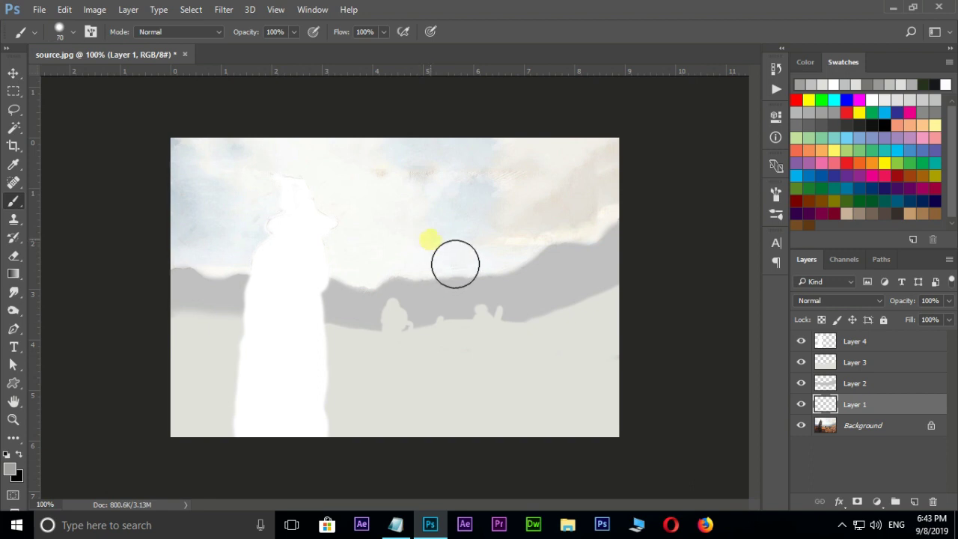
key("bracketright")
key("bracketright")
key("bracketright")
key("bracketright")
key("bracketright")
key("bracketright")
mouse_move(225, 224)
left_mouse_down()
mouse_move(384, 267)
mouse_move(329, 277)
left_mouse_up()
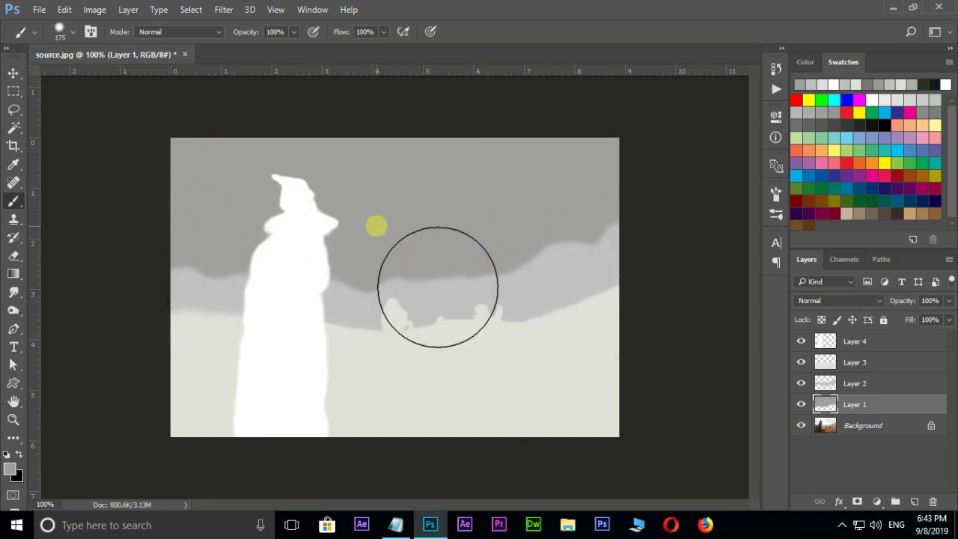
scroll(434, 289, "up", 2)
scroll(430, 290, "down", 2)
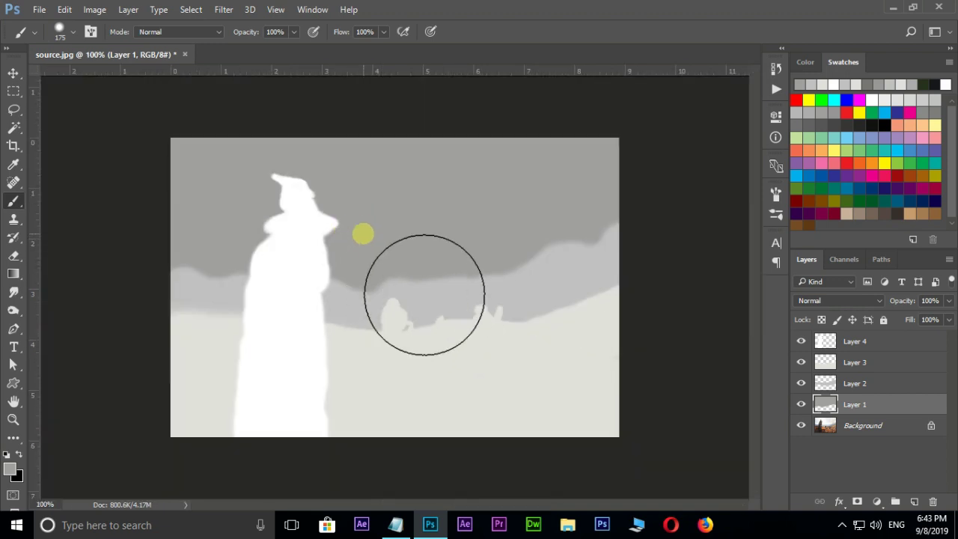
- Group Layers 1–4 into Group 1 and hide it to reveal the original painting
left_click(12, 72)
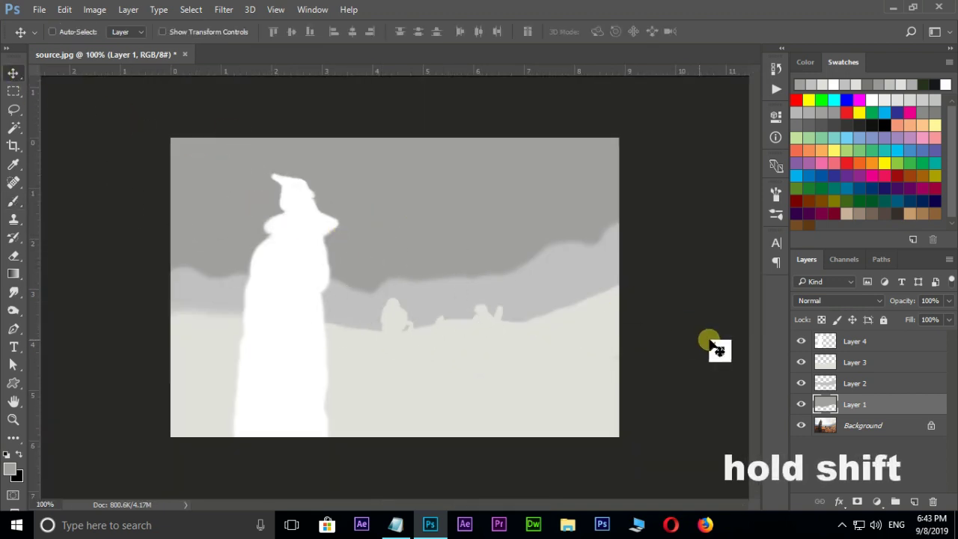
left_click(879, 348, "shift")
key("ctrl+g")
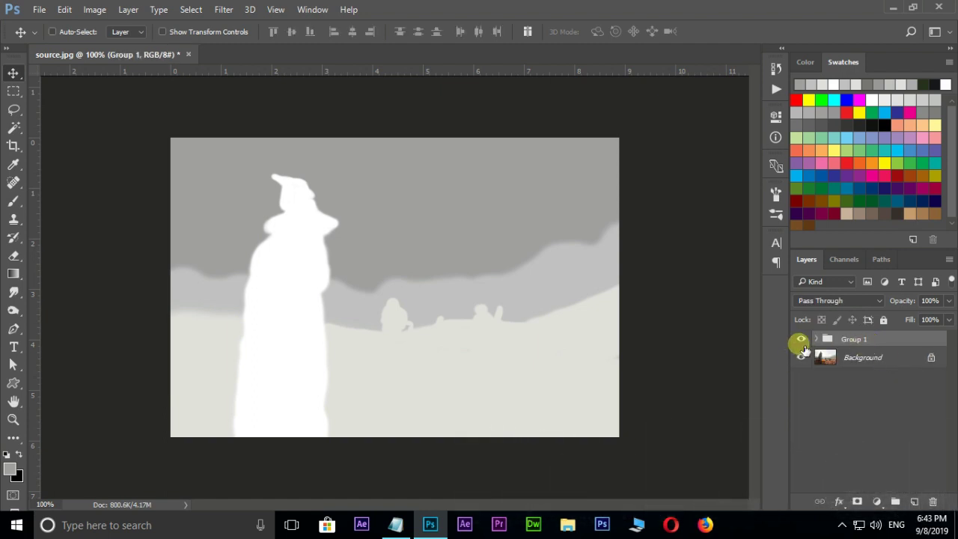
left_click(801, 340)
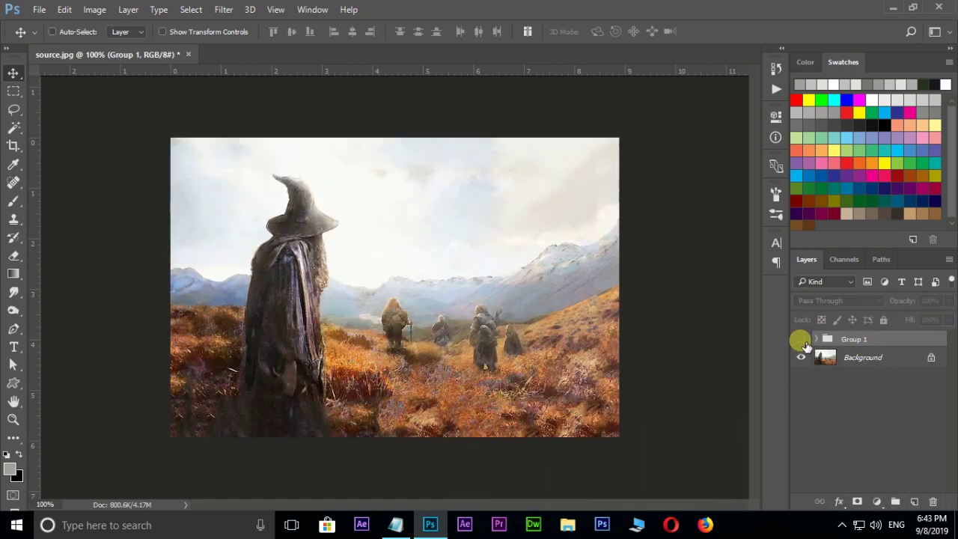
- Export the colour painting via Export As to a JPG named composite
left_click(39, 9)
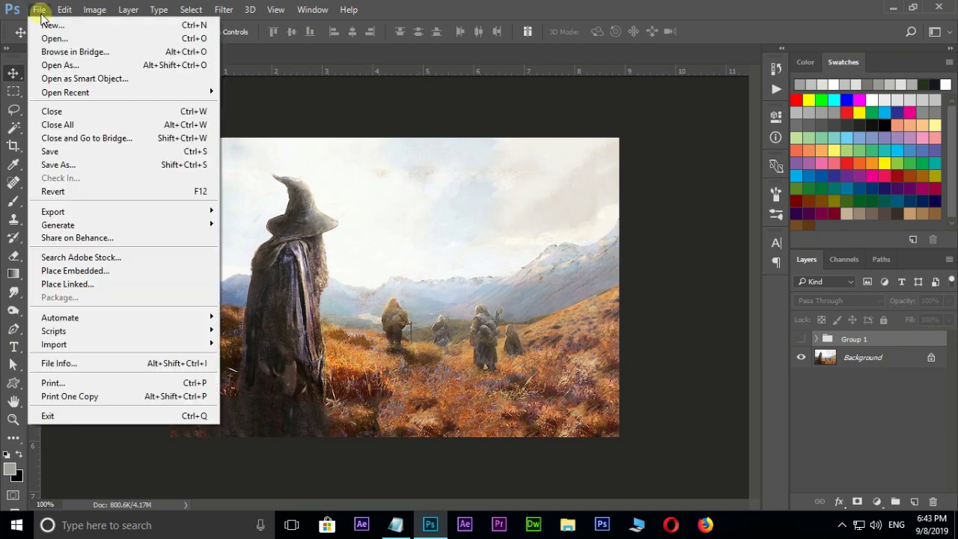
mouse_move(65, 215)
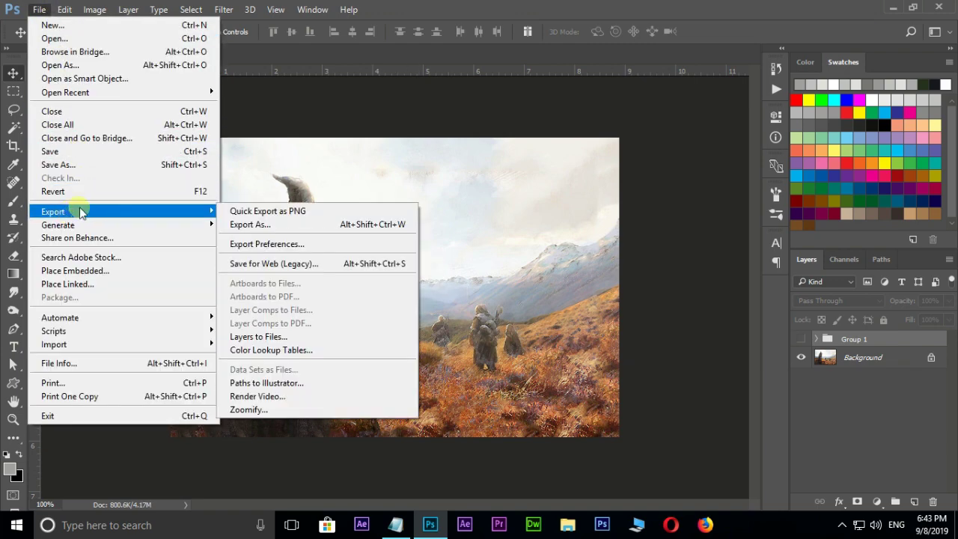
left_click(257, 226)
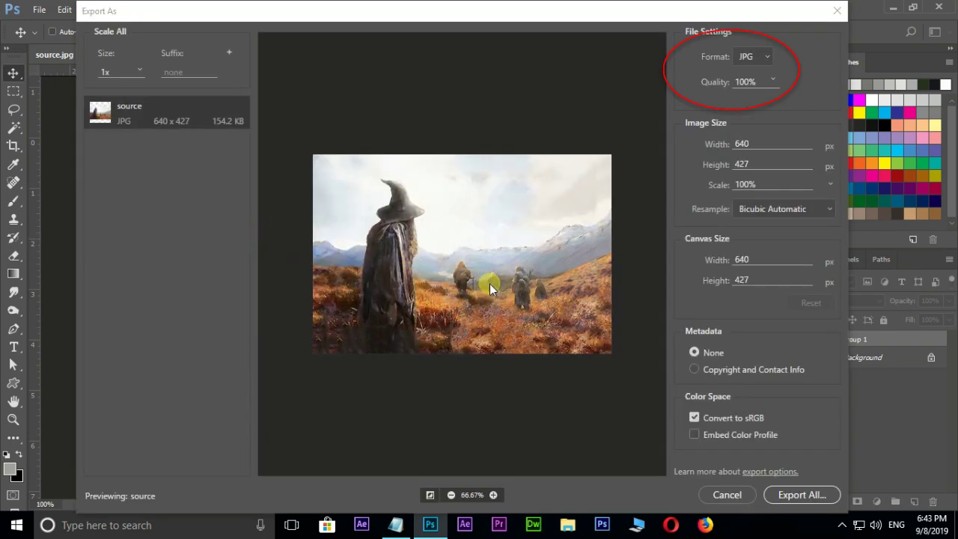
left_click(794, 492)
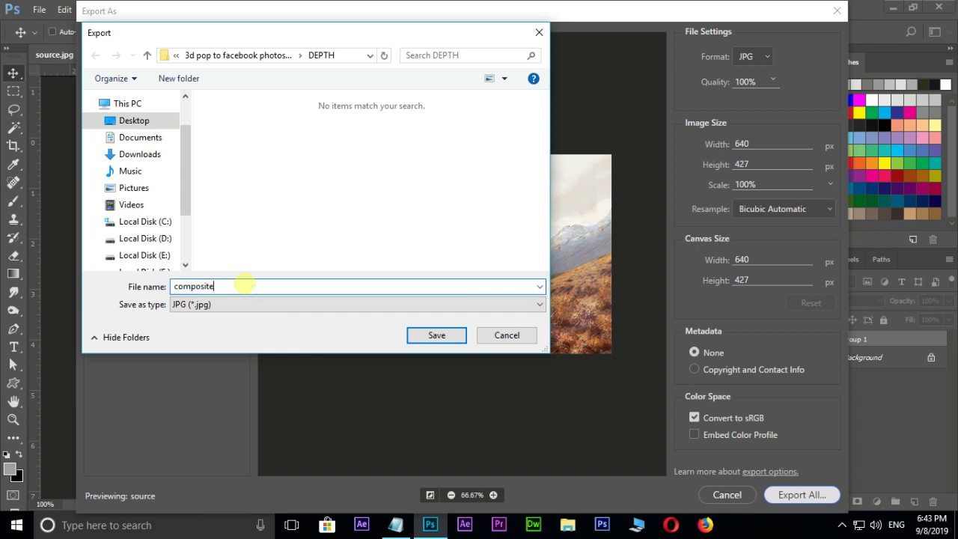
type("composite")
left_click(436, 335)
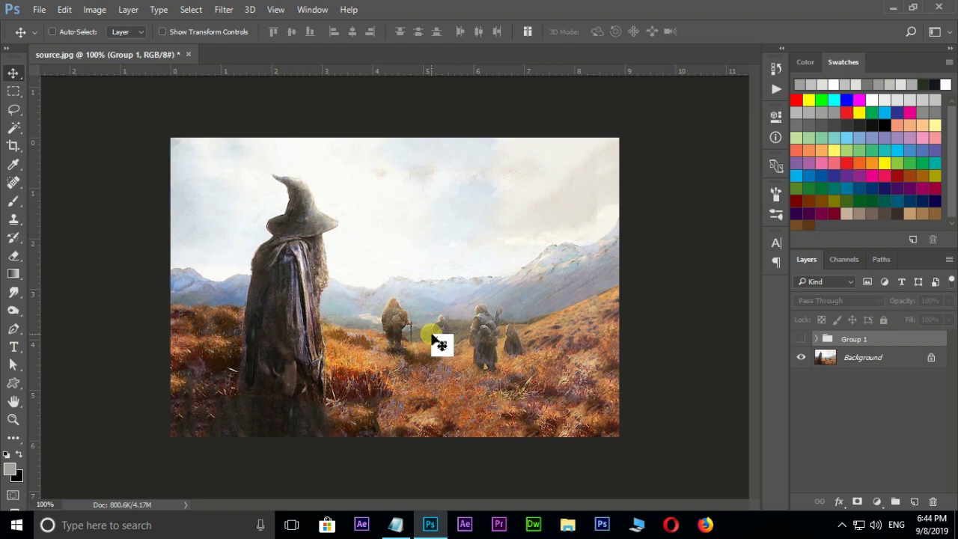
- Show Group 1, export the depth map as composite_depth.jpg and open the DEPTH folder to check
left_click(800, 339)
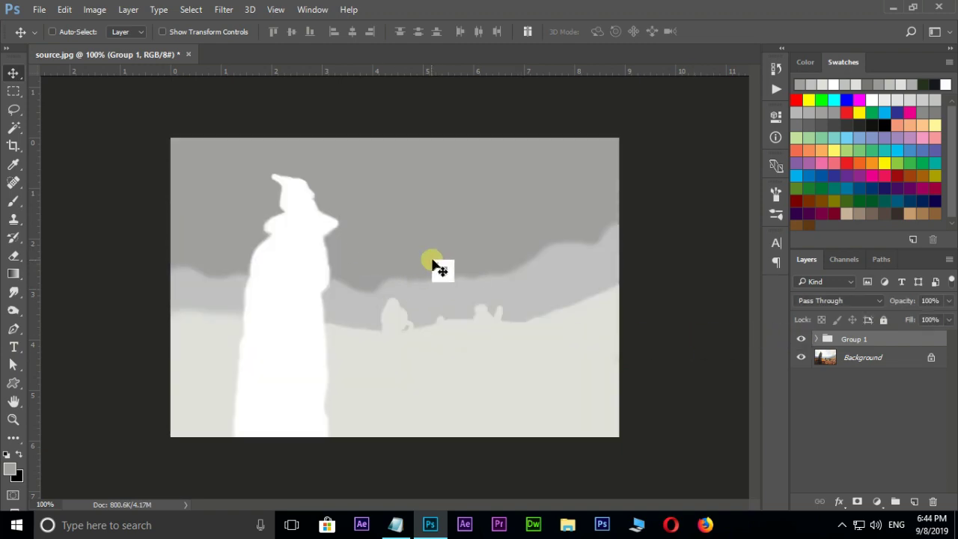
left_click(39, 9)
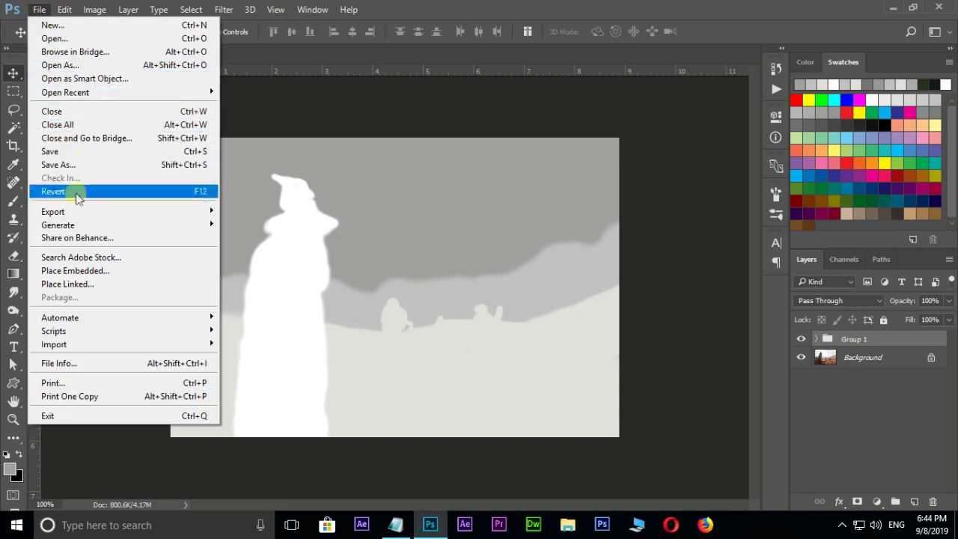
mouse_move(82, 214)
left_click(262, 224)
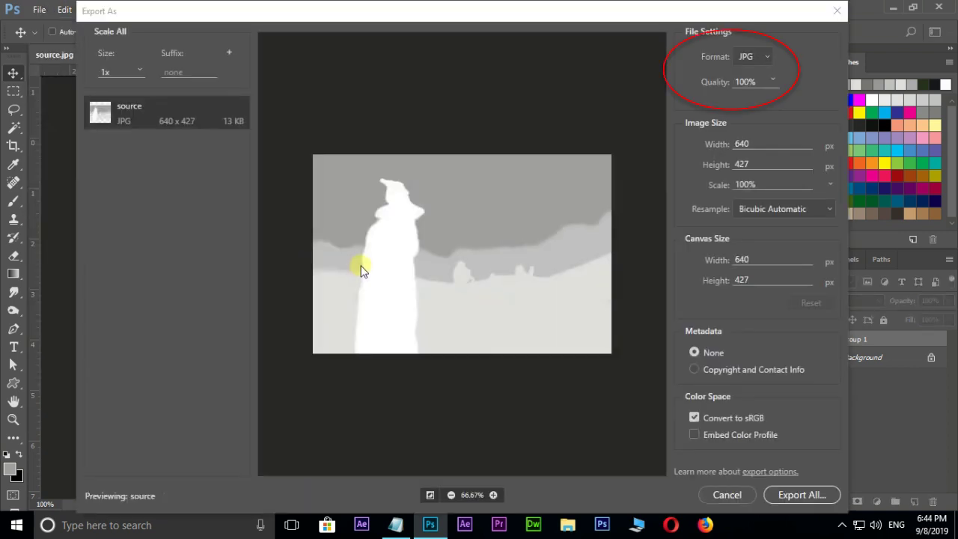
left_click(815, 497)
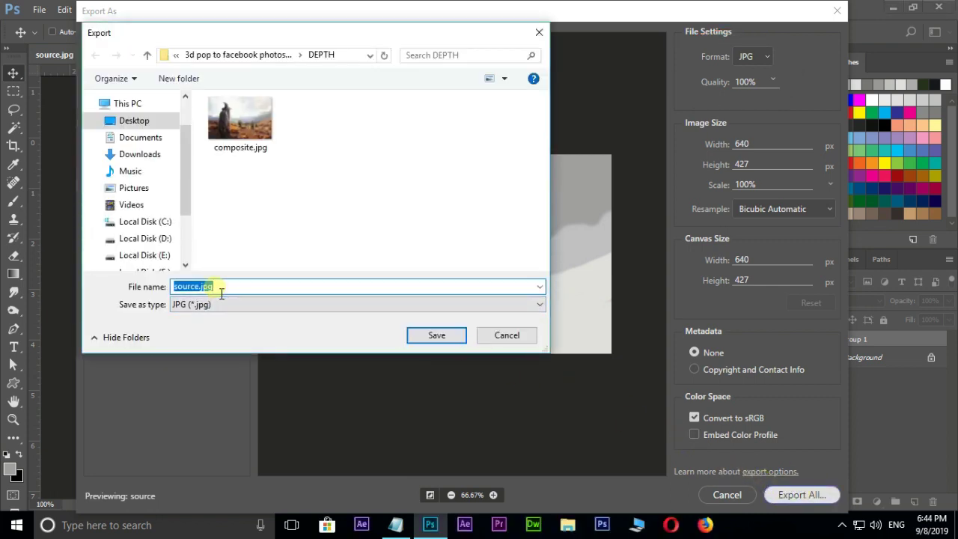
type("composite")
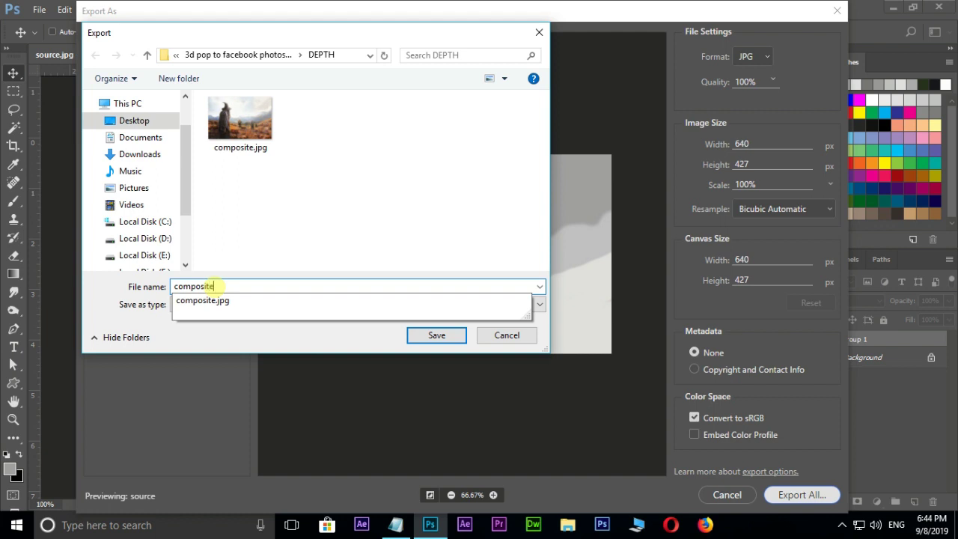
type("_depth")
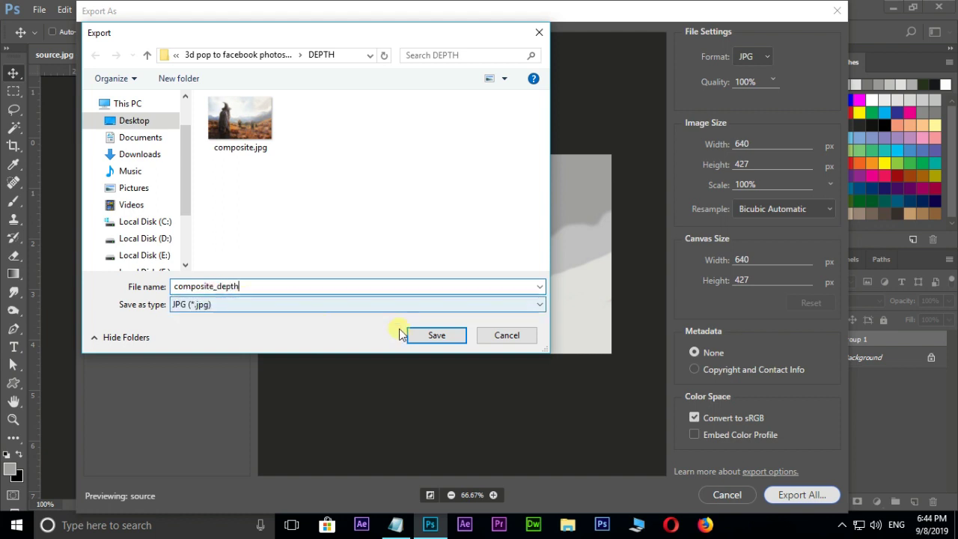
left_click(437, 335)
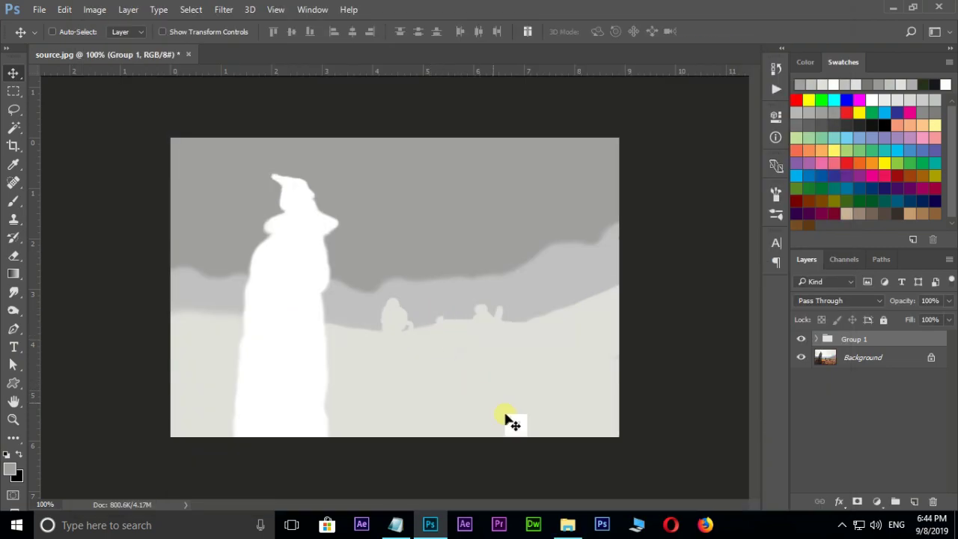
left_click(568, 525)
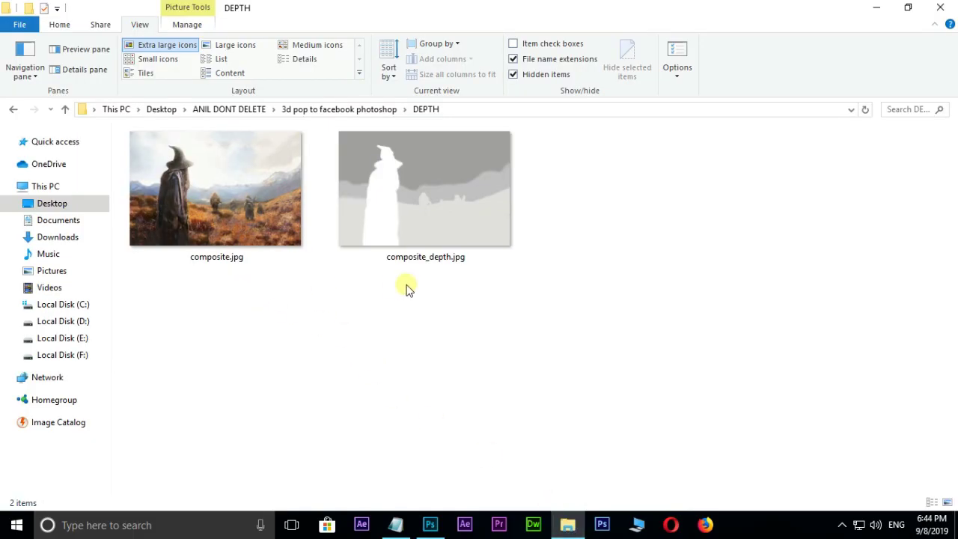
- In Facebook, upload composite.jpg and composite_depth.jpg together as photos in a new page post
left_click(707, 525)
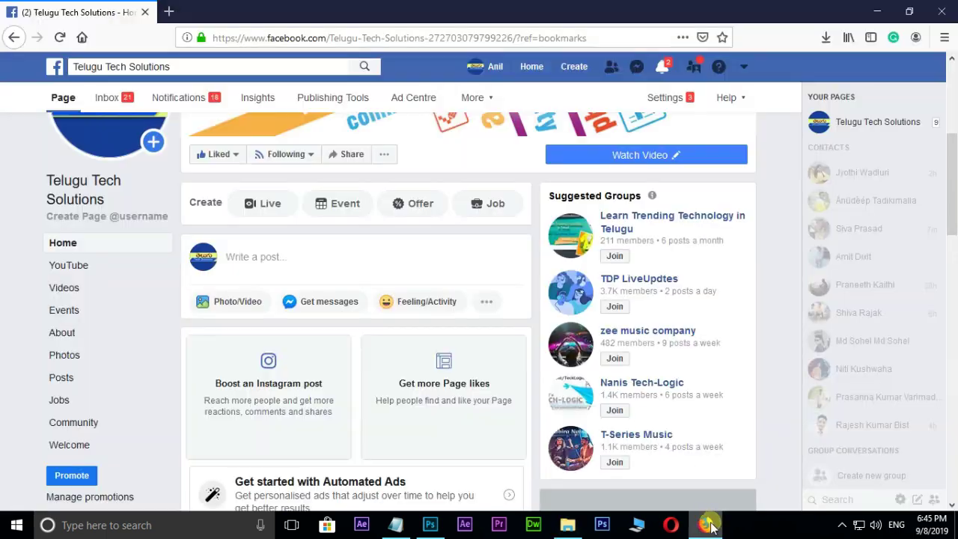
left_click(236, 307)
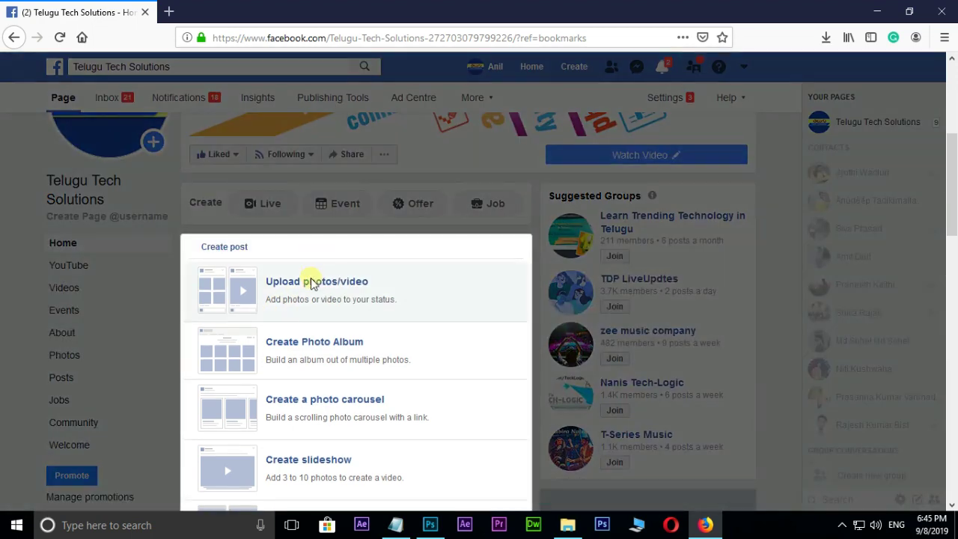
left_click(312, 283)
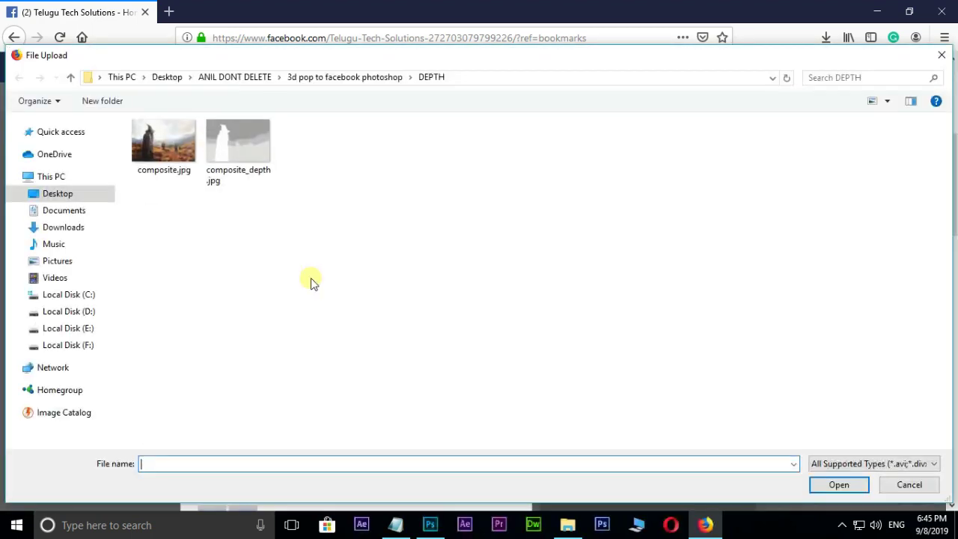
left_click_drag(290, 194, 153, 132)
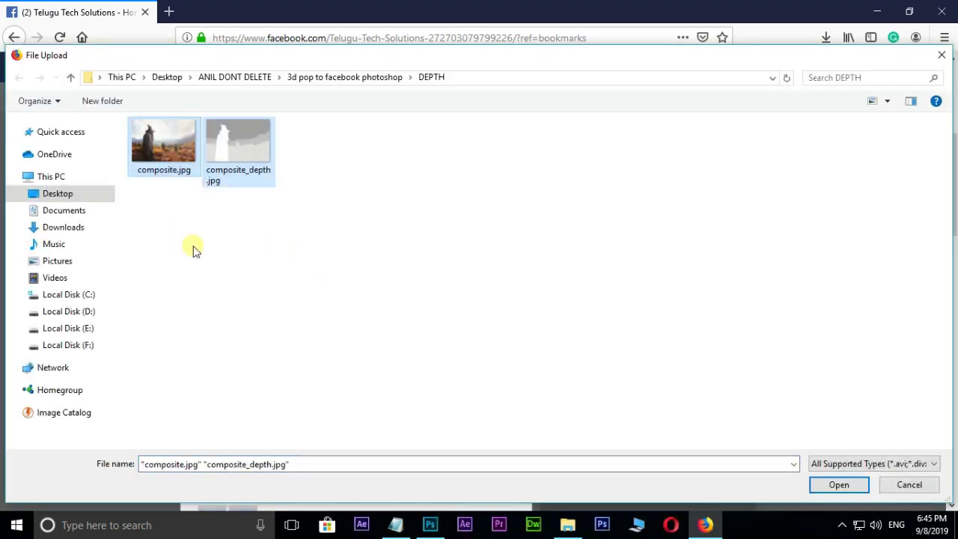
left_click(824, 485)
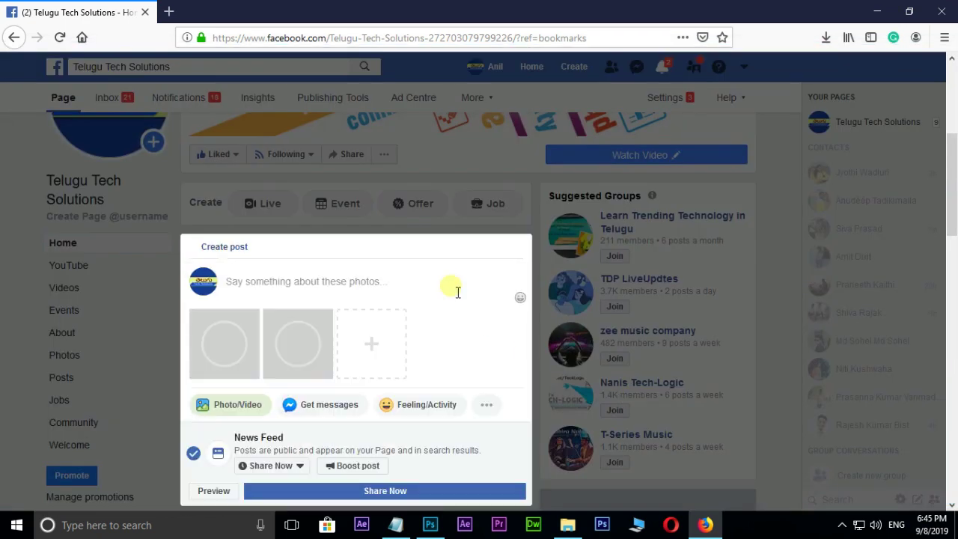